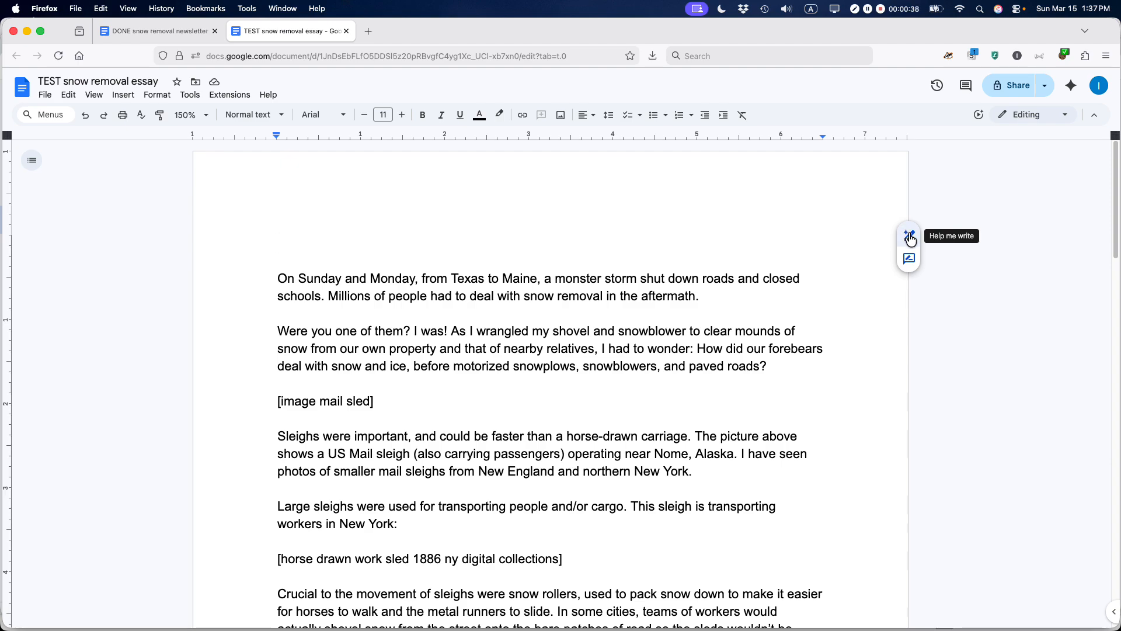
# Step: Paste a Help me write request to expand the essay to 600 words with bold new sections, and zoom to 110%
pyautogui.click(909, 238)
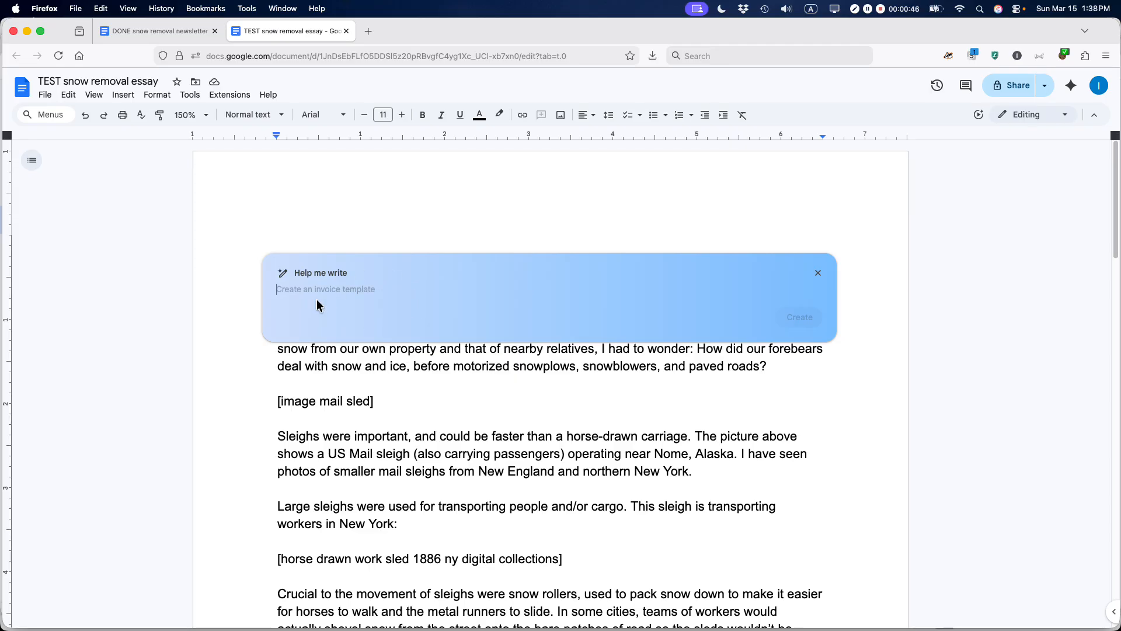
pyautogui.write('Increase the length of this essay to 600 words, and bold the new sections. Please preserve my voice.')
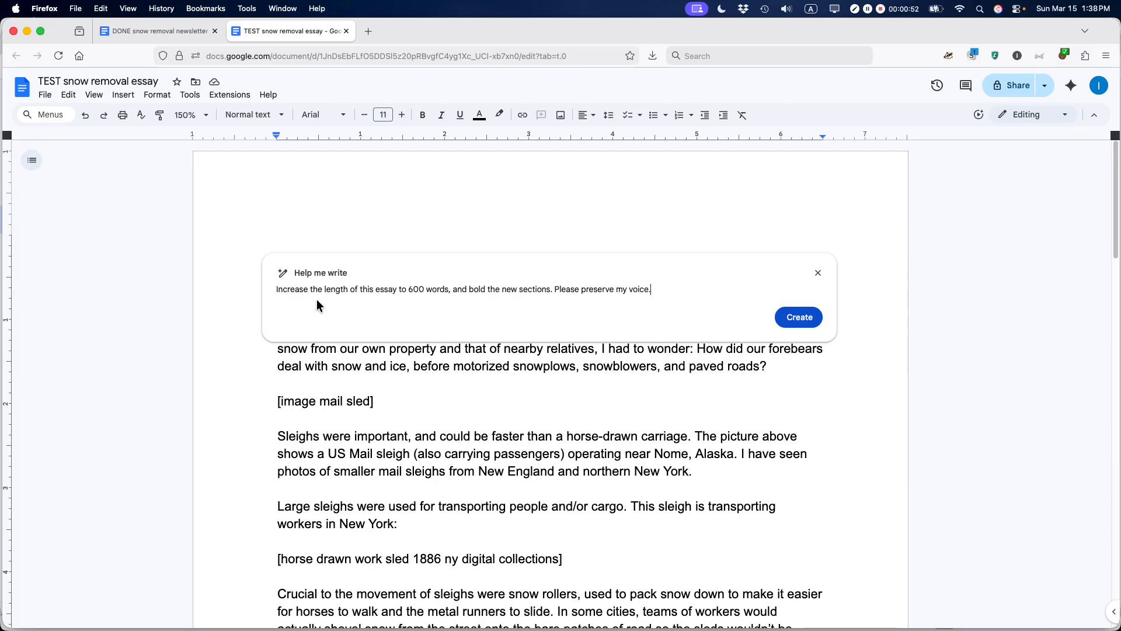
pyautogui.press('super+equal')
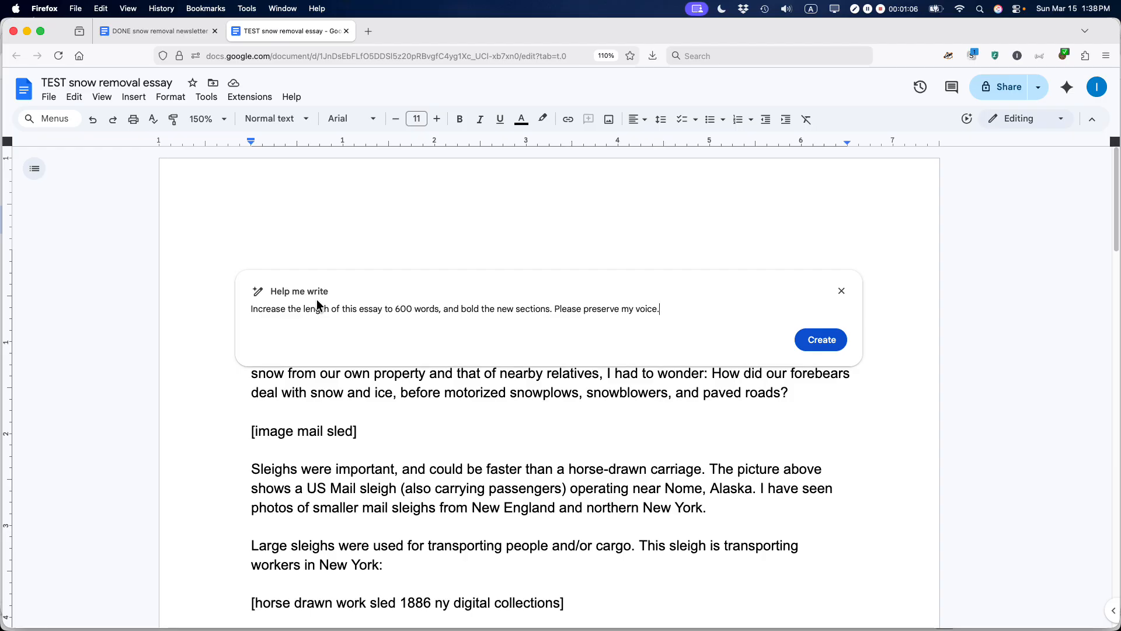
# Step: Generate Gemini's expanded essay draft from the 600-word request
pyautogui.click(838, 346)
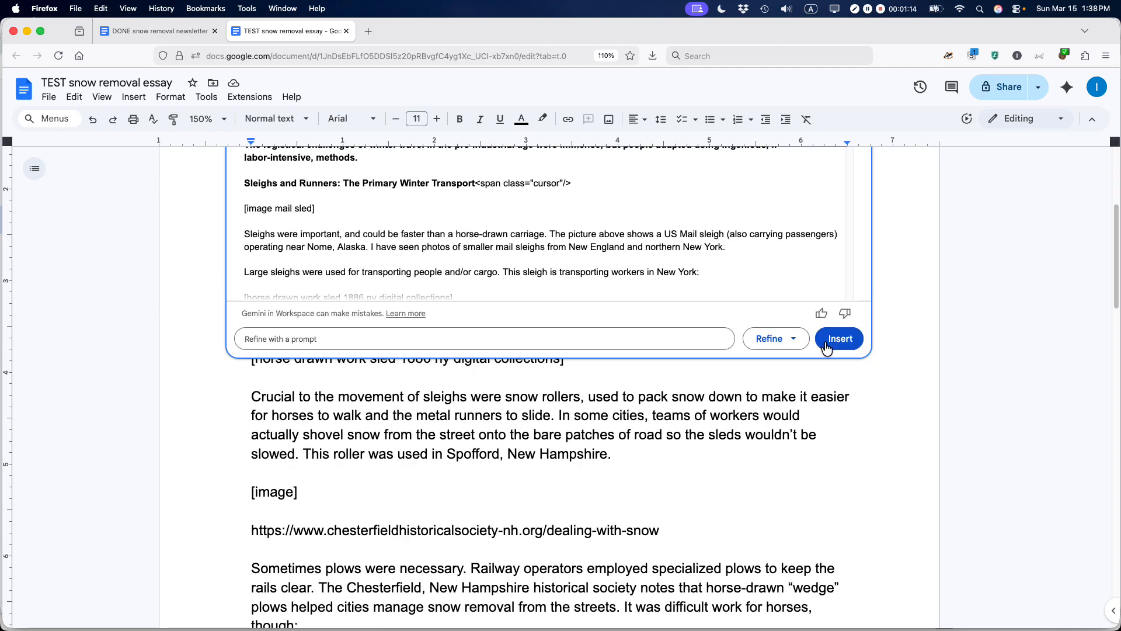
pyautogui.scroll(3, 818, 346)
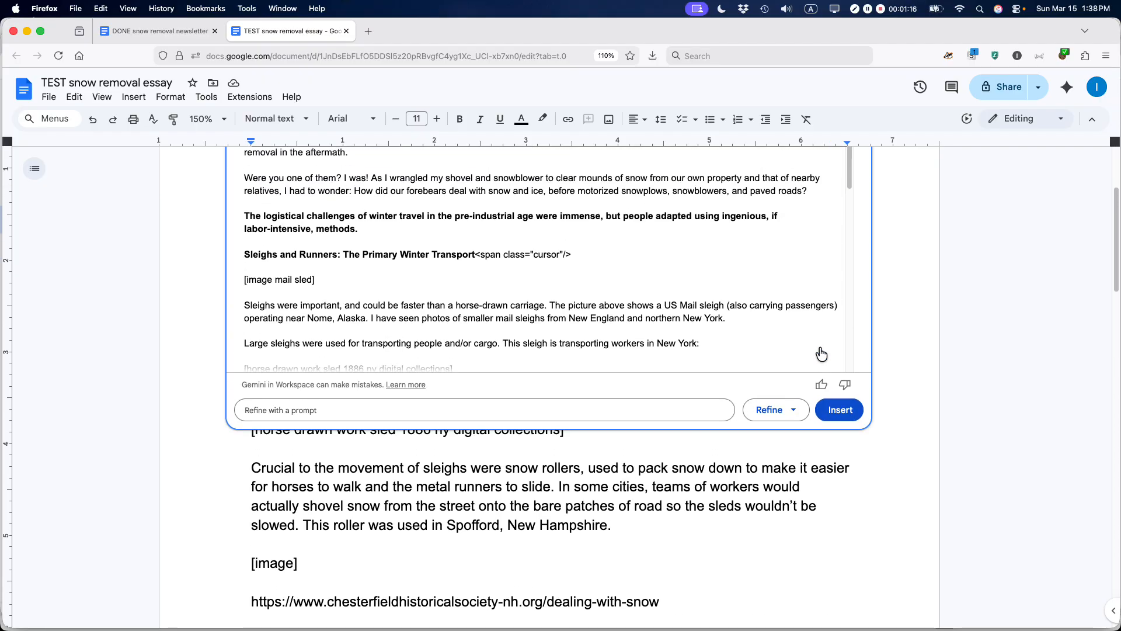
pyautogui.scroll(1, 817, 349)
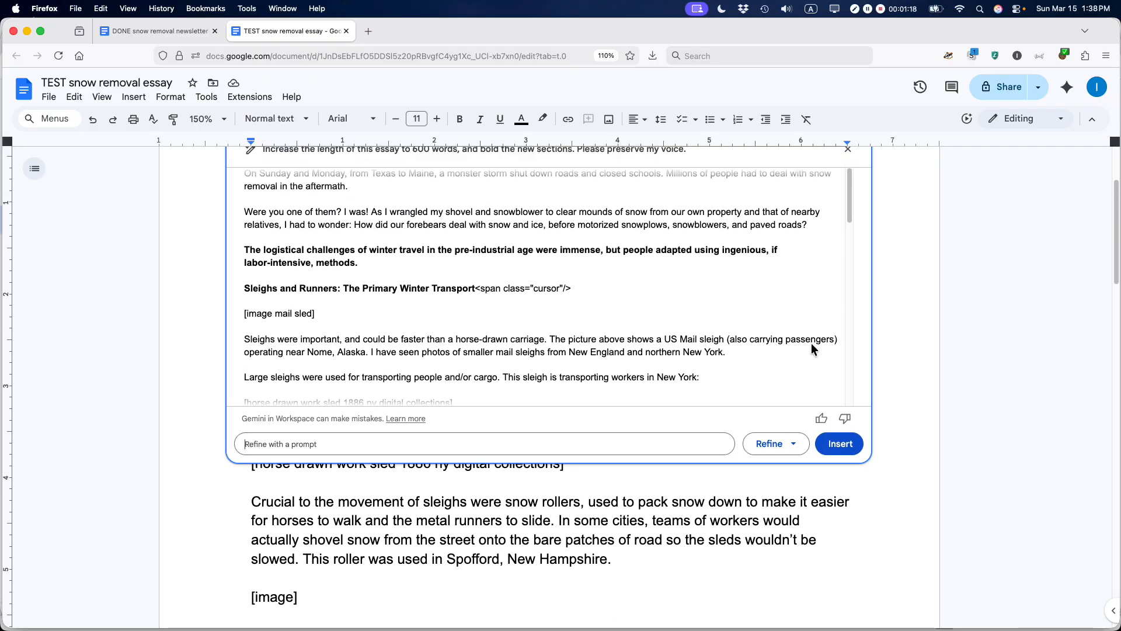
pyautogui.scroll(1, 811, 343)
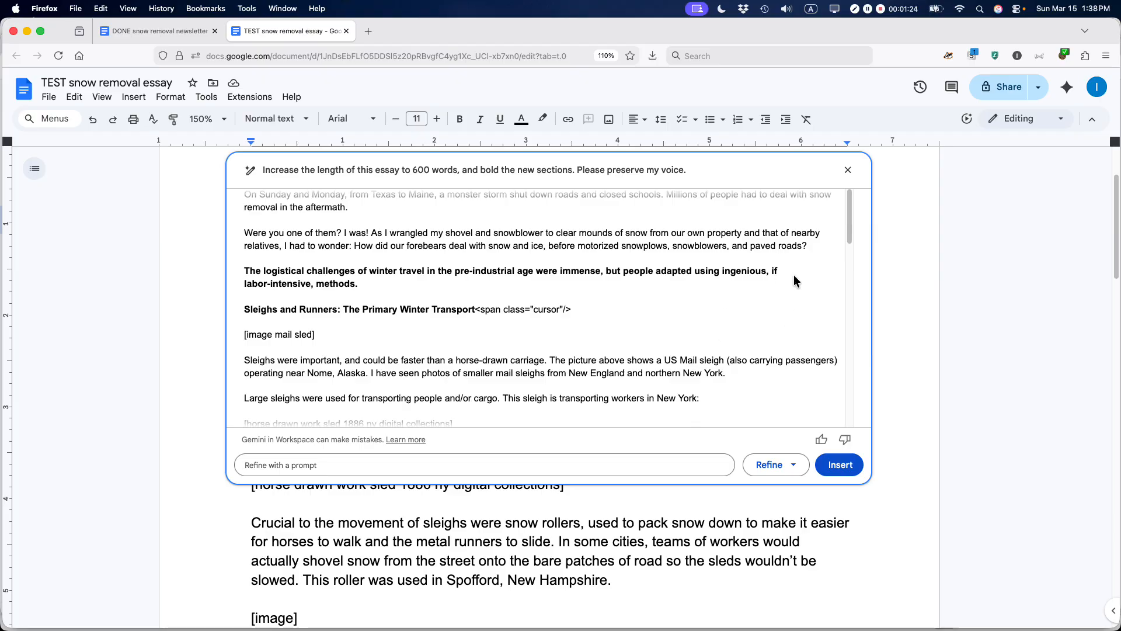
pyautogui.moveTo(852, 229)
pyautogui.mouseDown()
pyautogui.moveTo(850, 246)
pyautogui.moveTo(850, 226)
pyautogui.mouseUp()
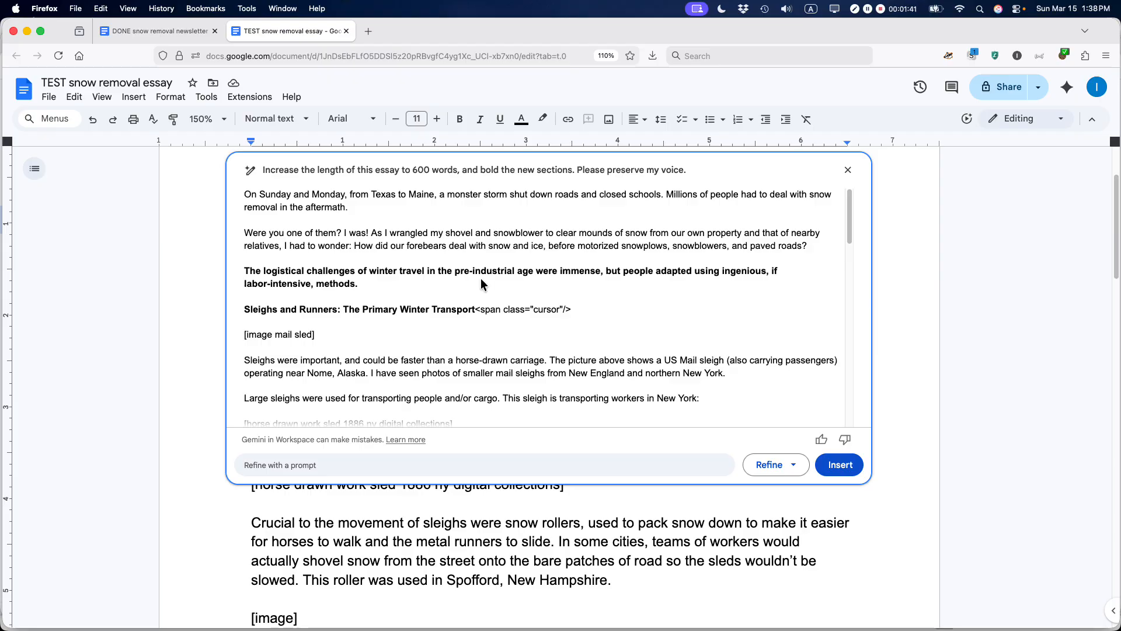
# Step: Scroll through the draft's new bold sections, such as 'Mechanical Assistance: Early Snow Plows'
pyautogui.scroll(-3, 483, 270)
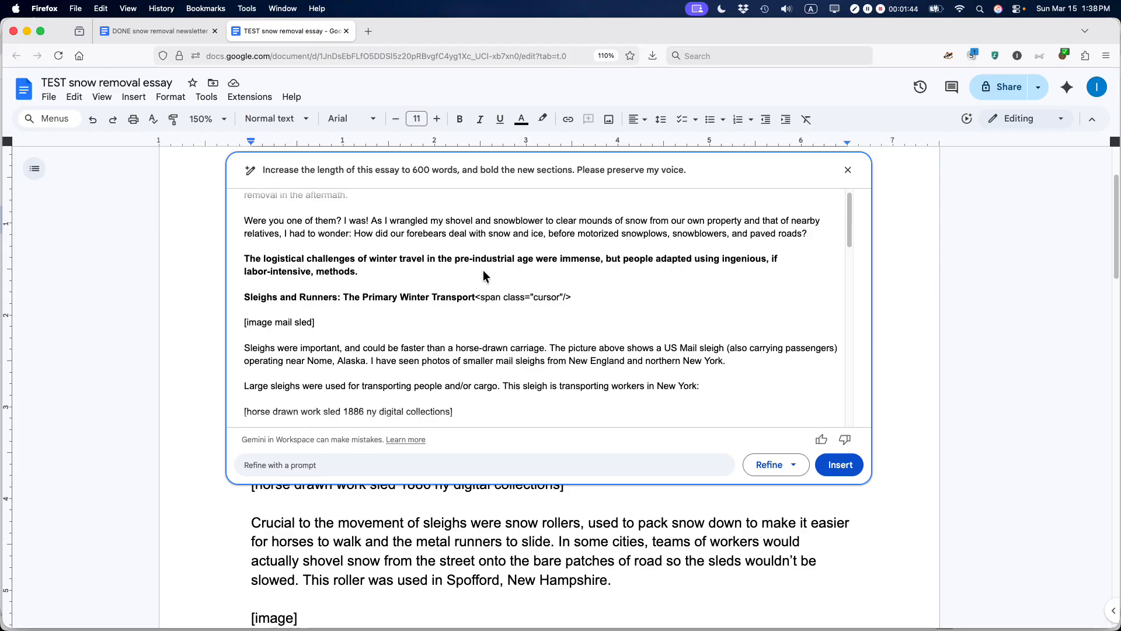
pyautogui.scroll(-1, 482, 272)
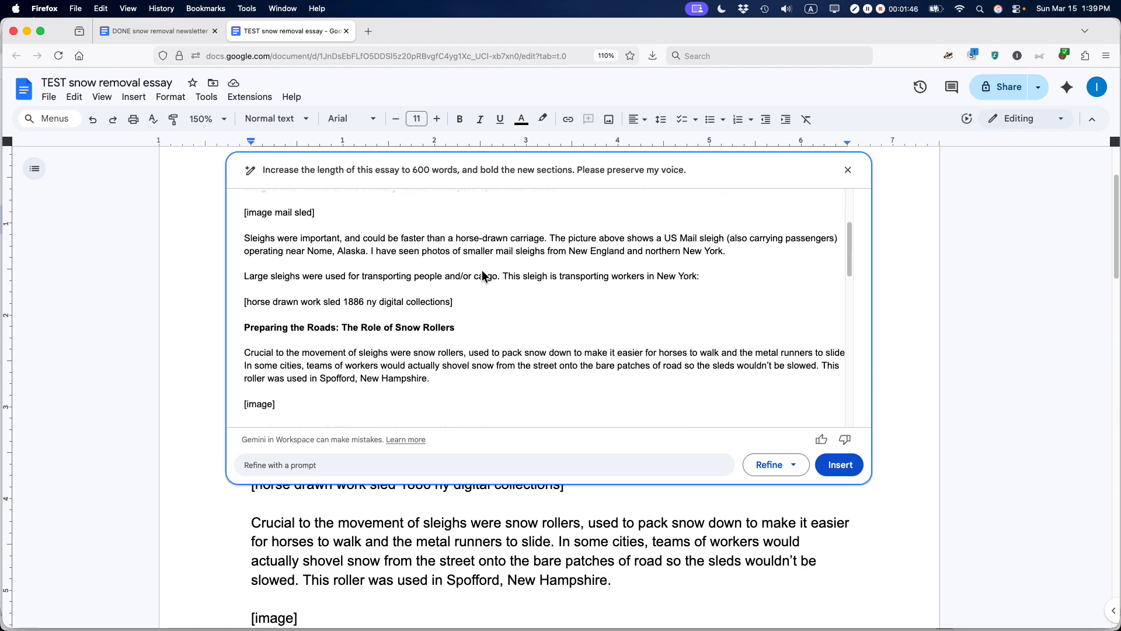
pyautogui.scroll(-5, 482, 271)
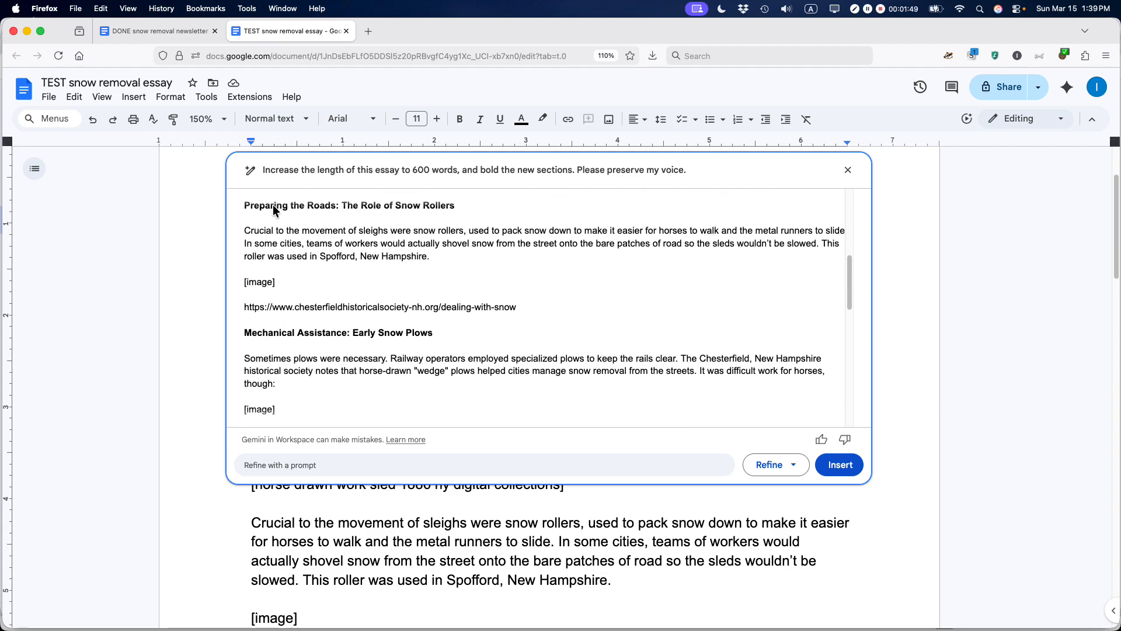
pyautogui.scroll(-5, 358, 240)
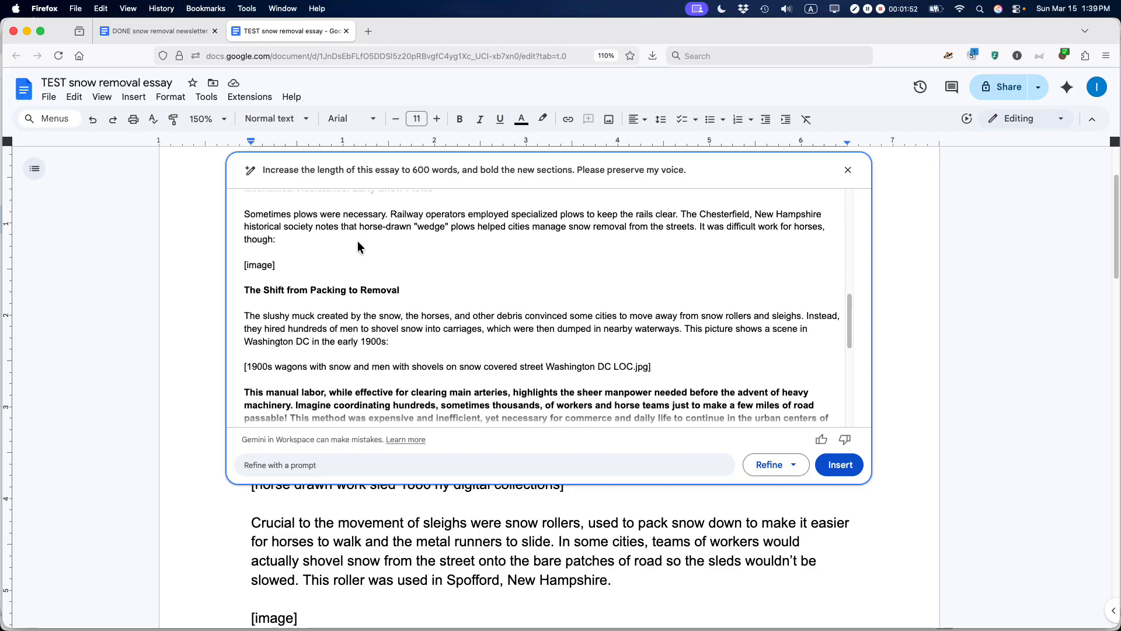
pyautogui.scroll(-7, 358, 241)
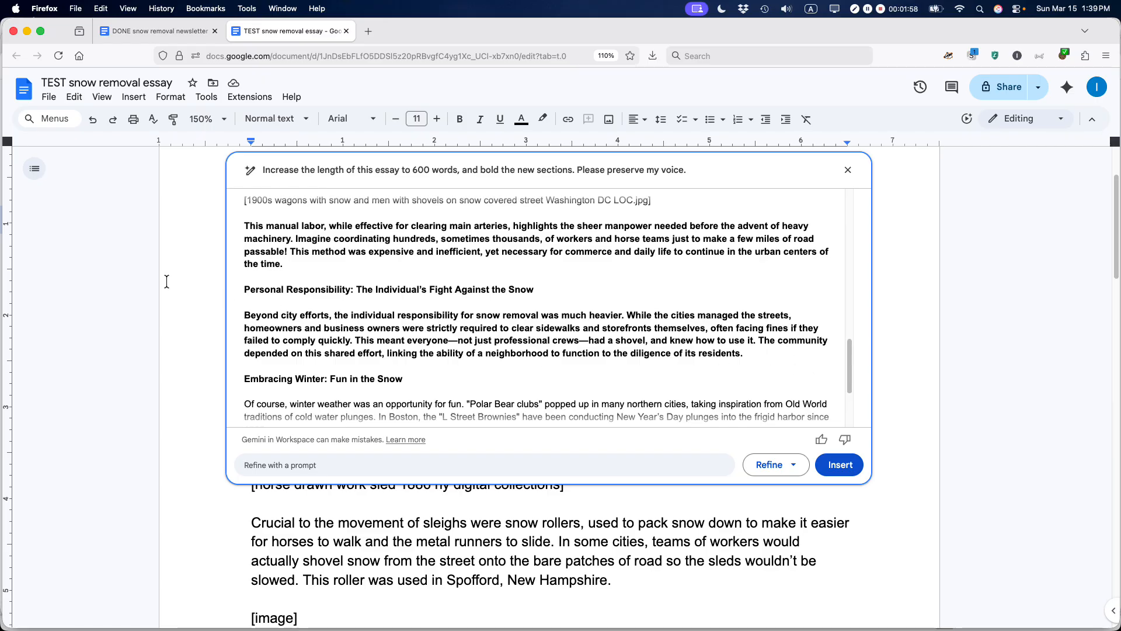
pyautogui.scroll(-5, 267, 239)
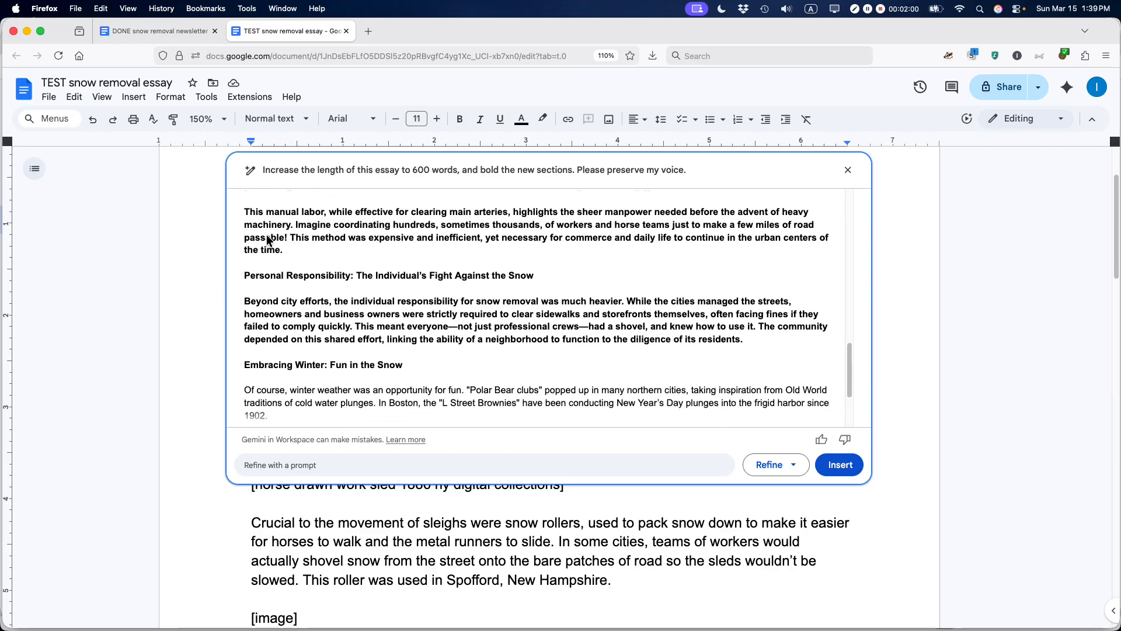
pyautogui.scroll(15, 369, 288)
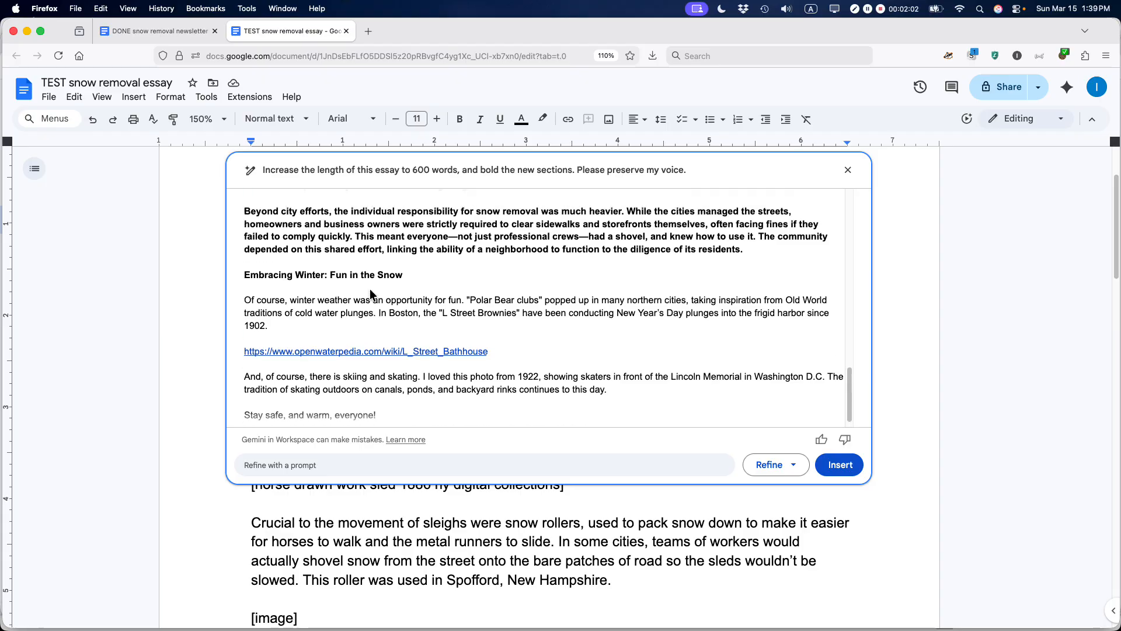
pyautogui.scroll(-3, 367, 289)
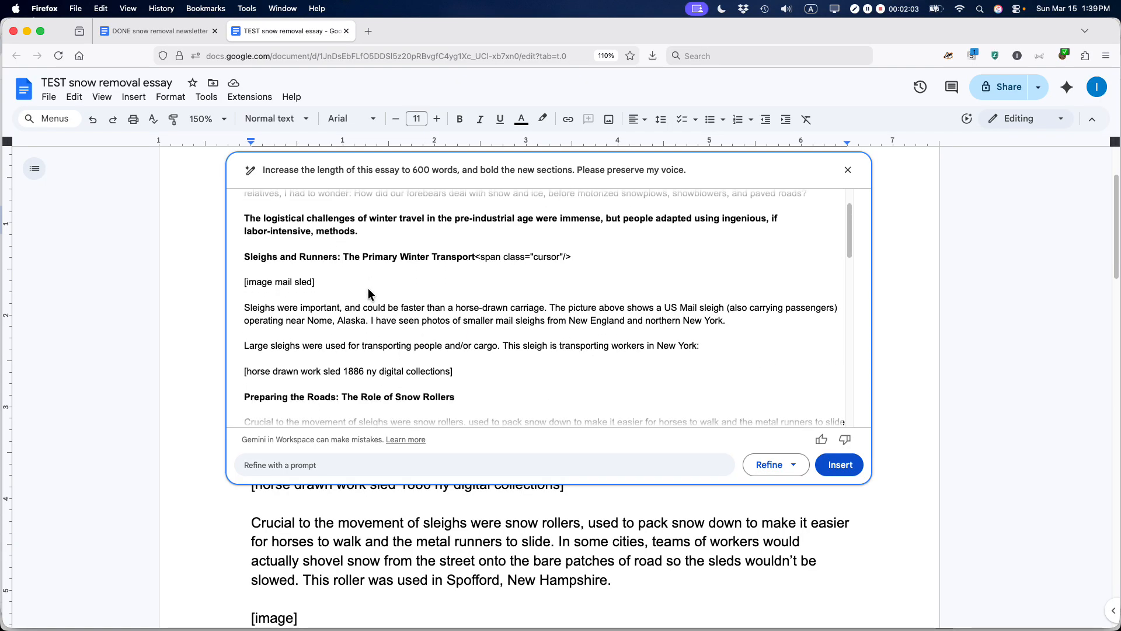
pyautogui.scroll(-8, 390, 347)
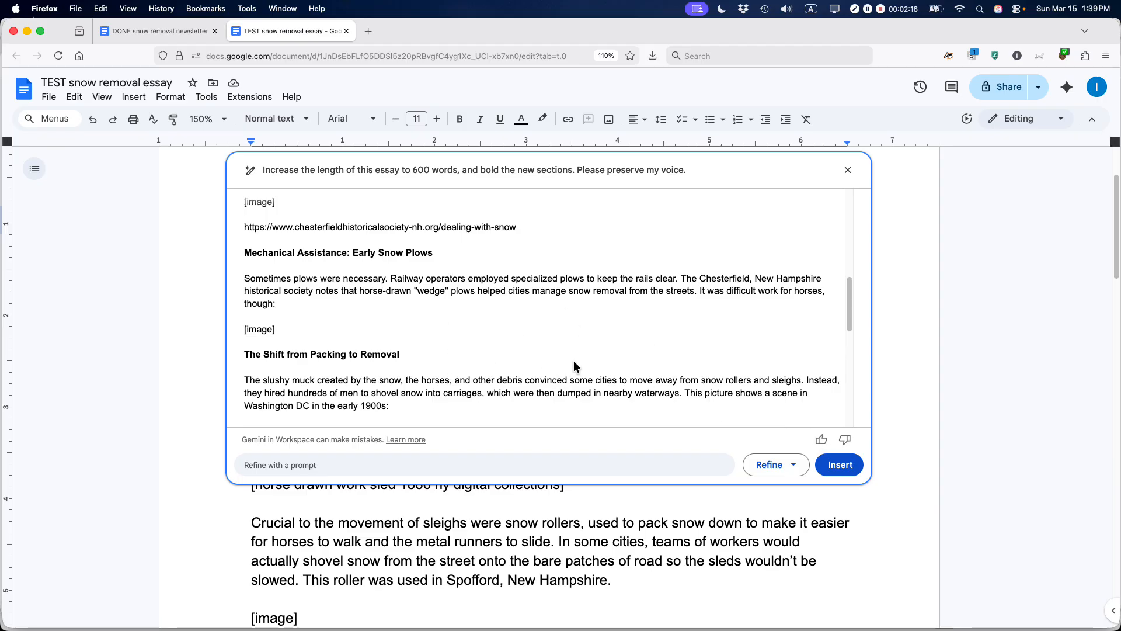
# Step: Refine the draft with 'Make it only 500 words long. Please bold the new parts.'
pyautogui.click(299, 465)
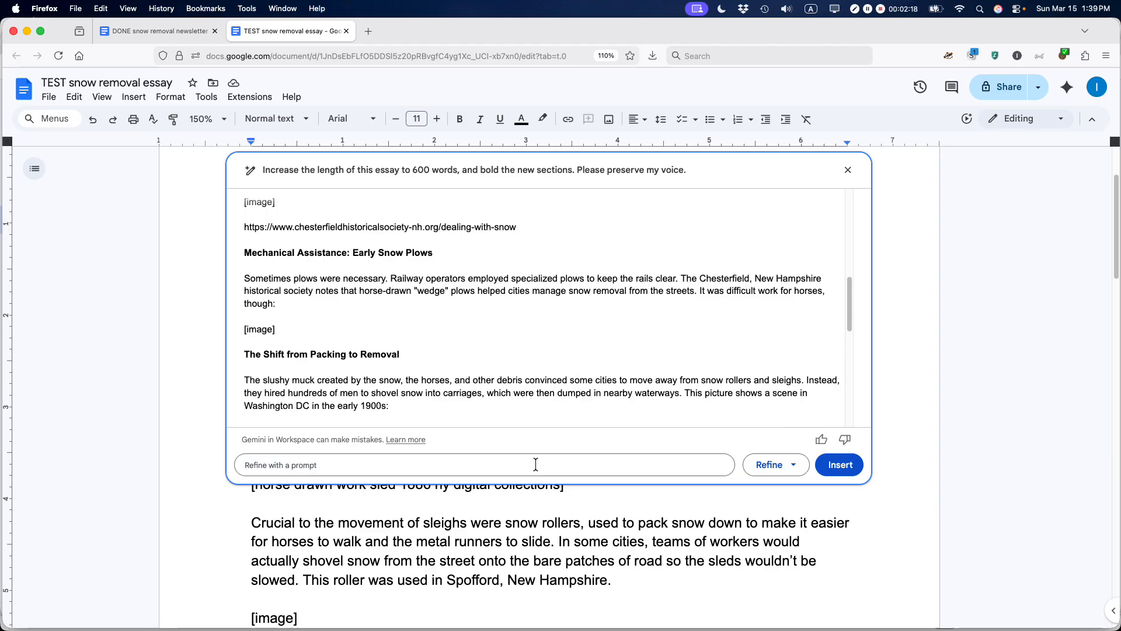
pyautogui.write('Make it only 500 words long. Please bold the ')
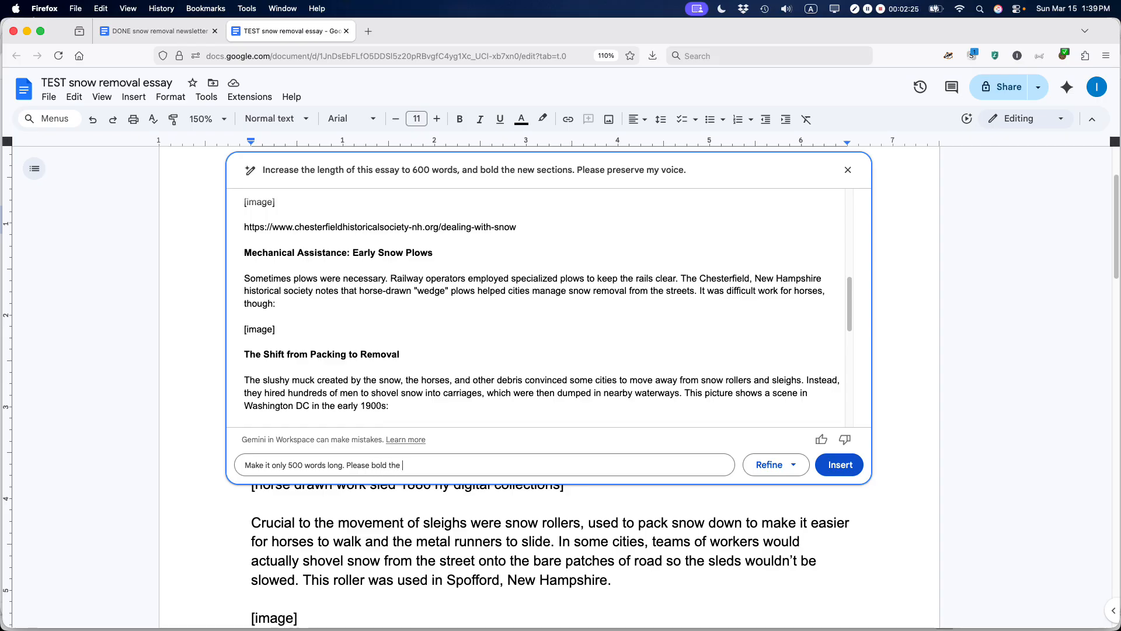
pyautogui.write('new parts.')
pyautogui.click(775, 467)
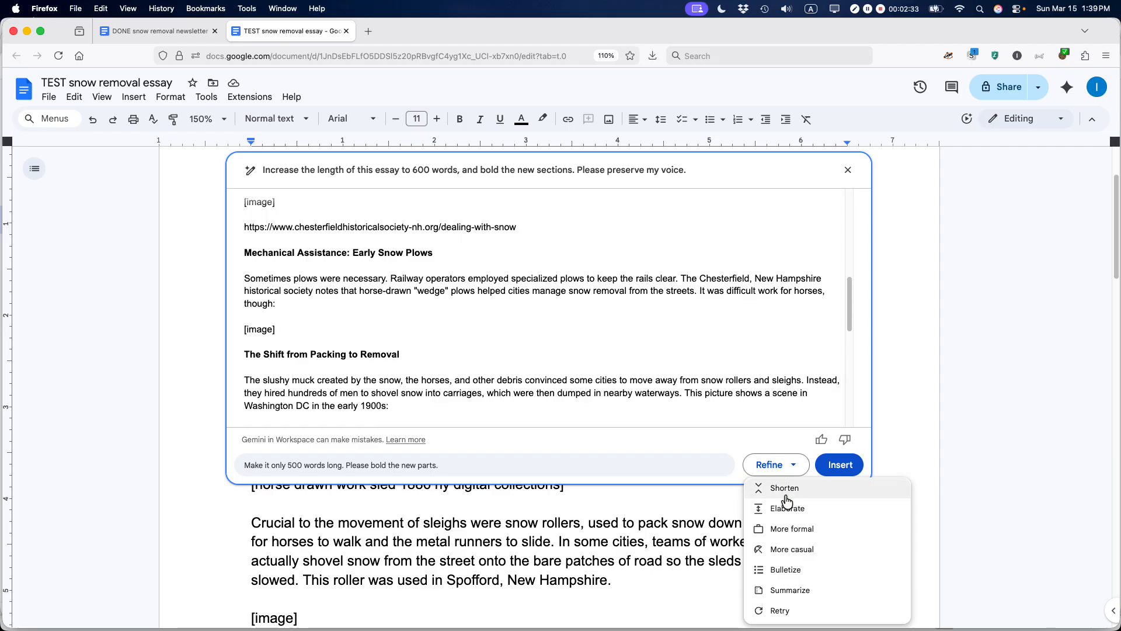
pyautogui.click(512, 471)
pyautogui.press('Return')
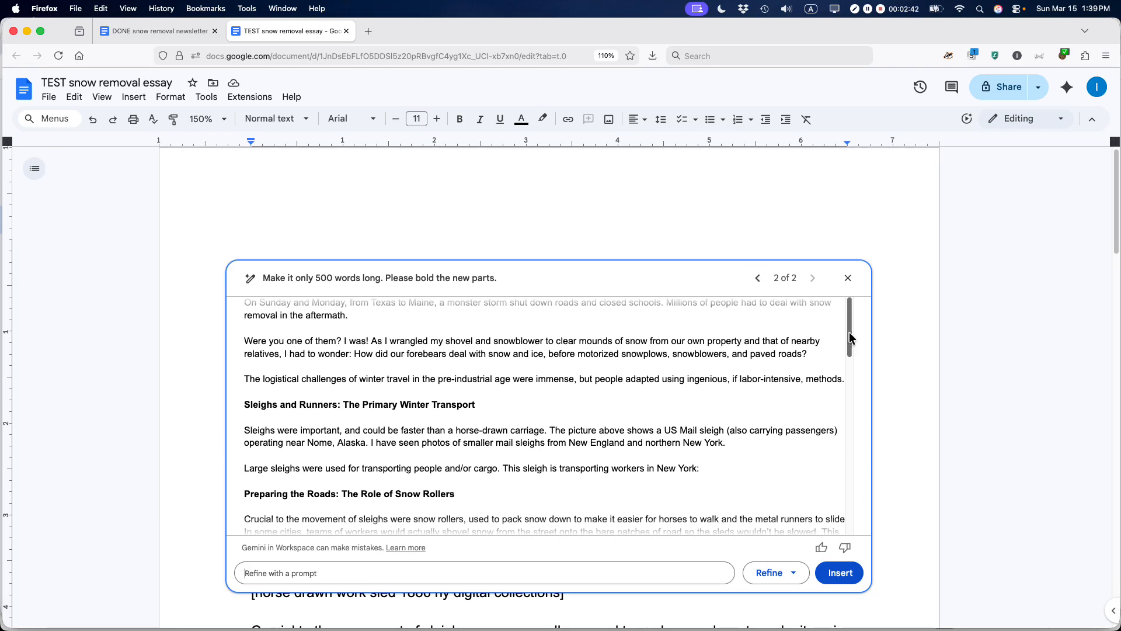
pyautogui.moveTo(852, 345); pyautogui.dragTo(843, 519)
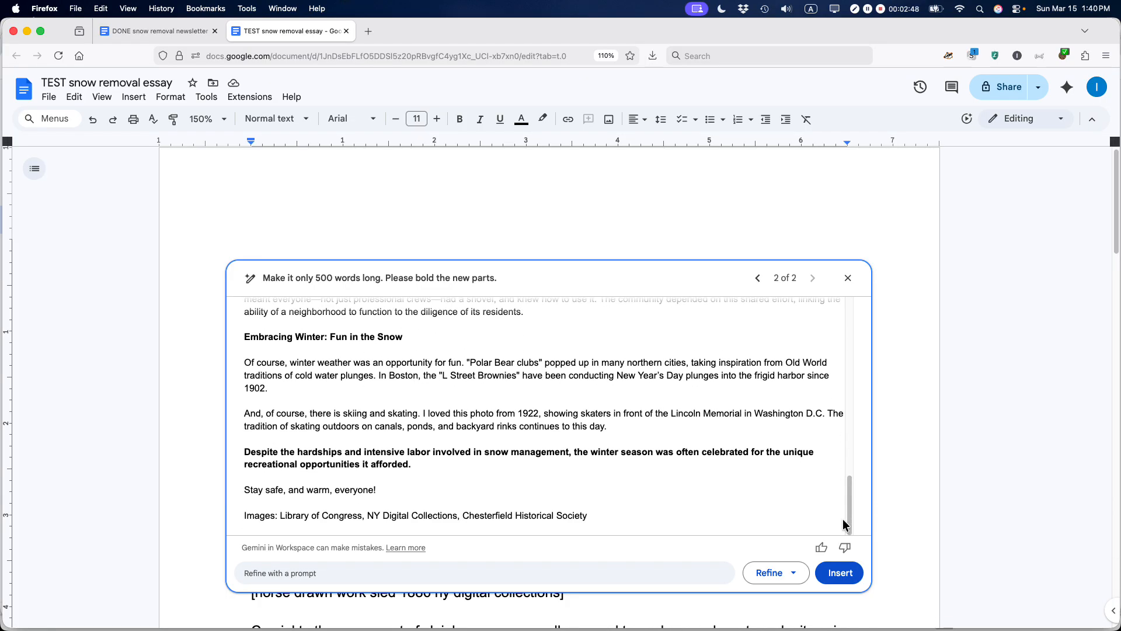
# Step: Insert Gemini's draft and add a '++++++++++' separator line below the image credits
pyautogui.click(843, 574)
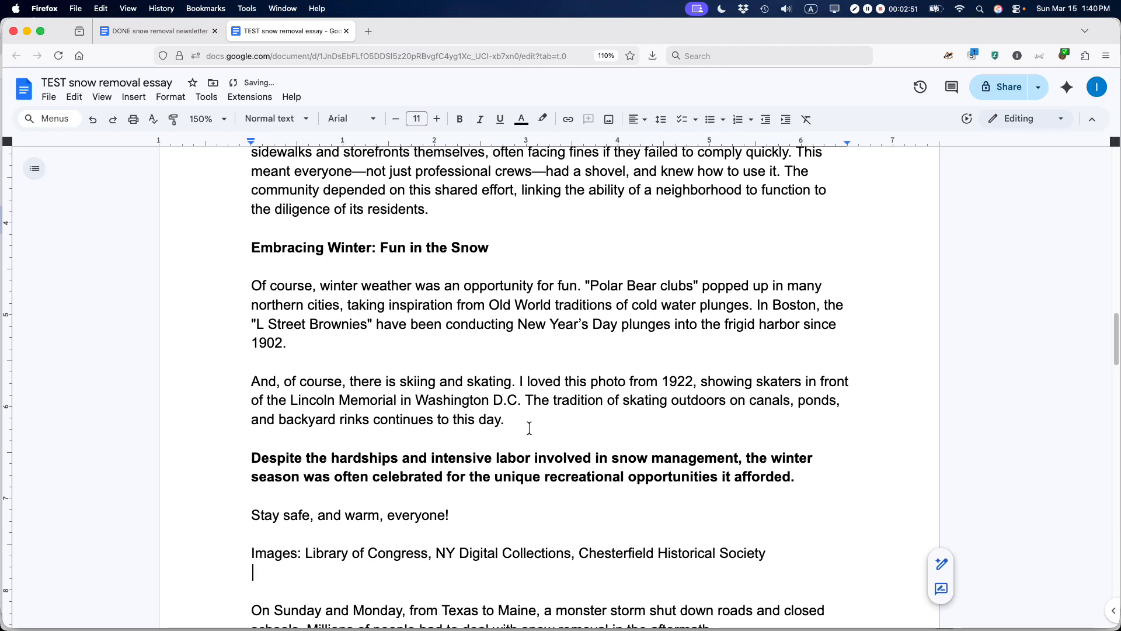
pyautogui.click(376, 571)
pyautogui.press('Return')
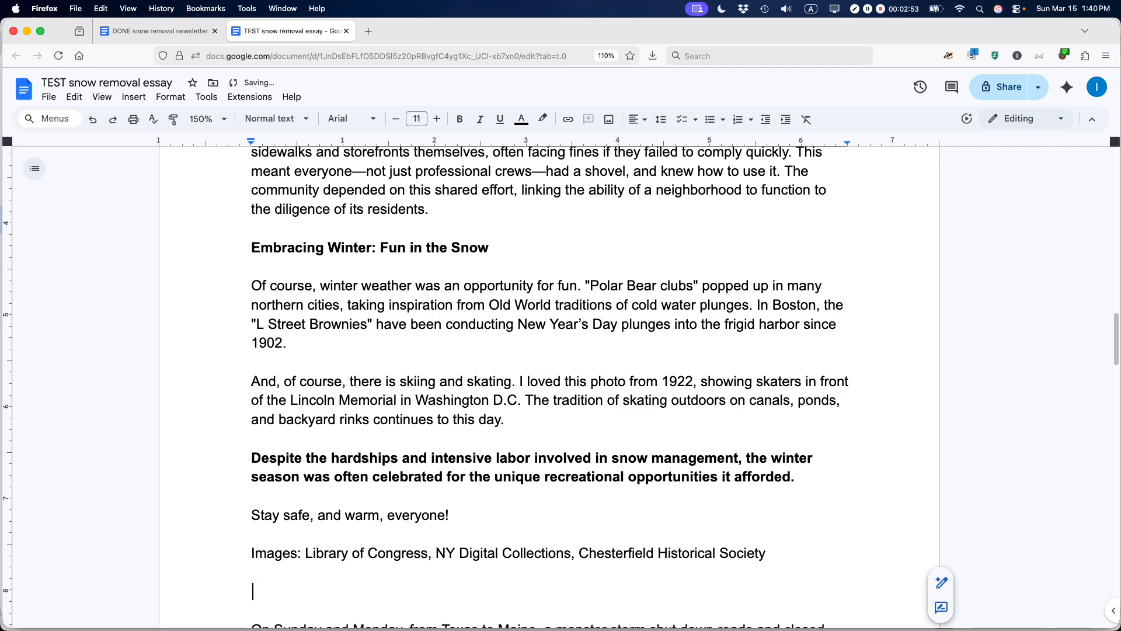
pyautogui.write('++++++++++')
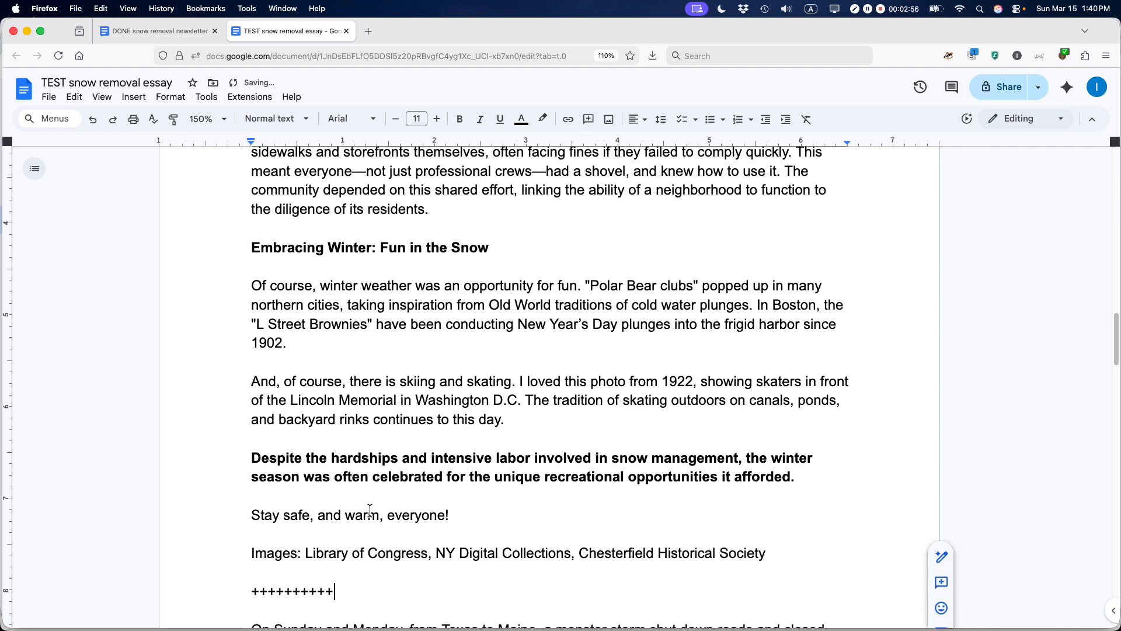
pyautogui.scroll(-2, 409, 379)
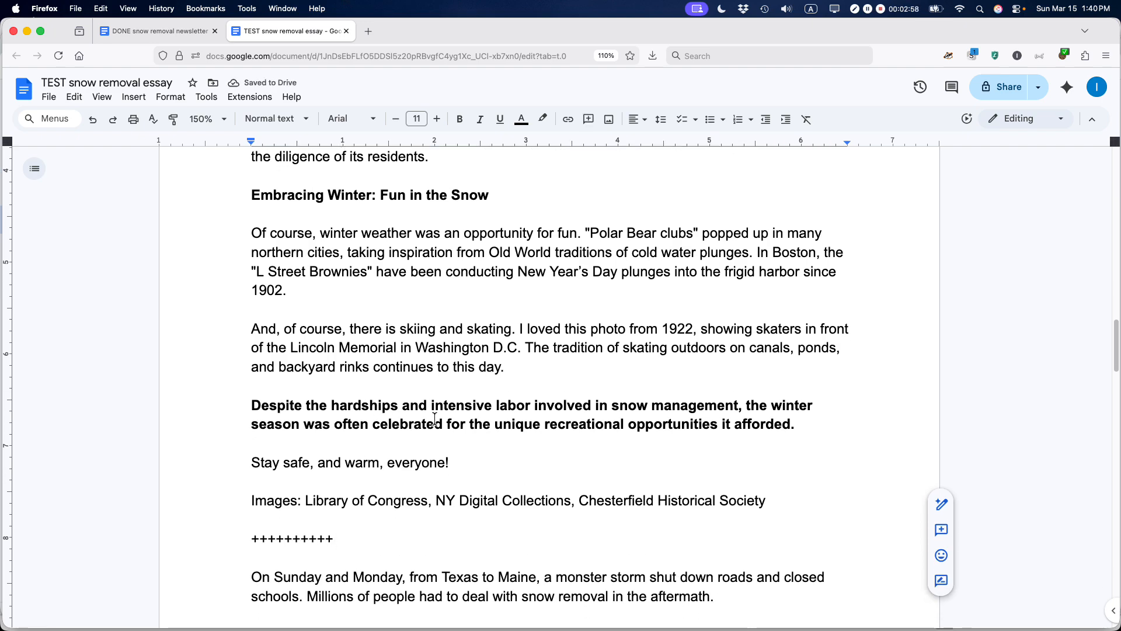
# Step: Unbold the closing paragraph and delete the old essay text below the separator
pyautogui.tripleClick(435, 419)
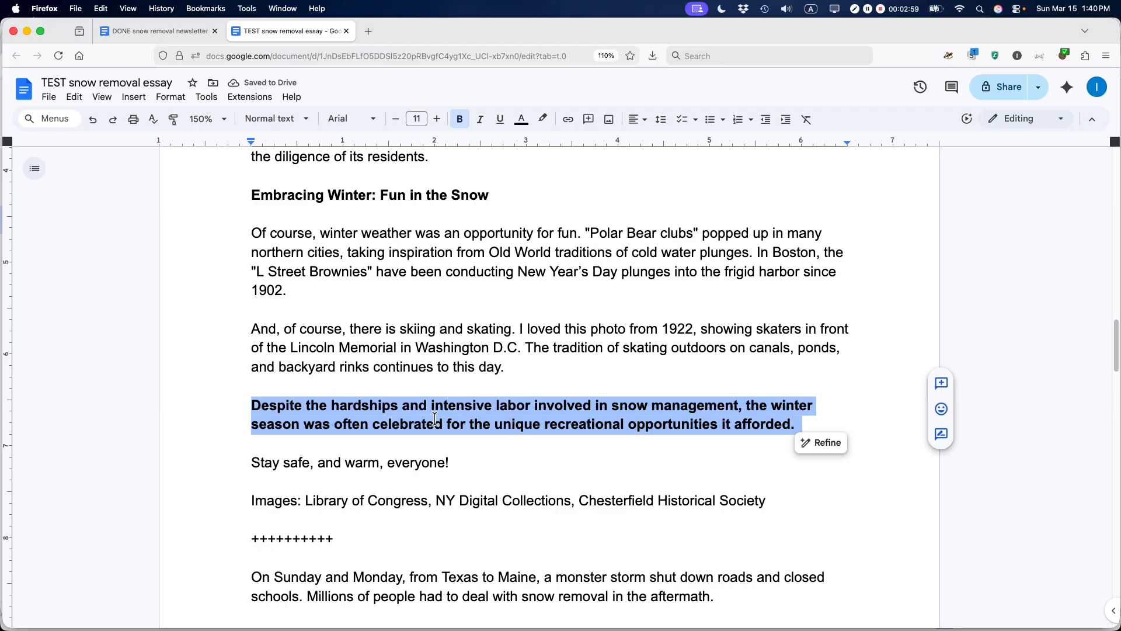
pyautogui.press('super+b')
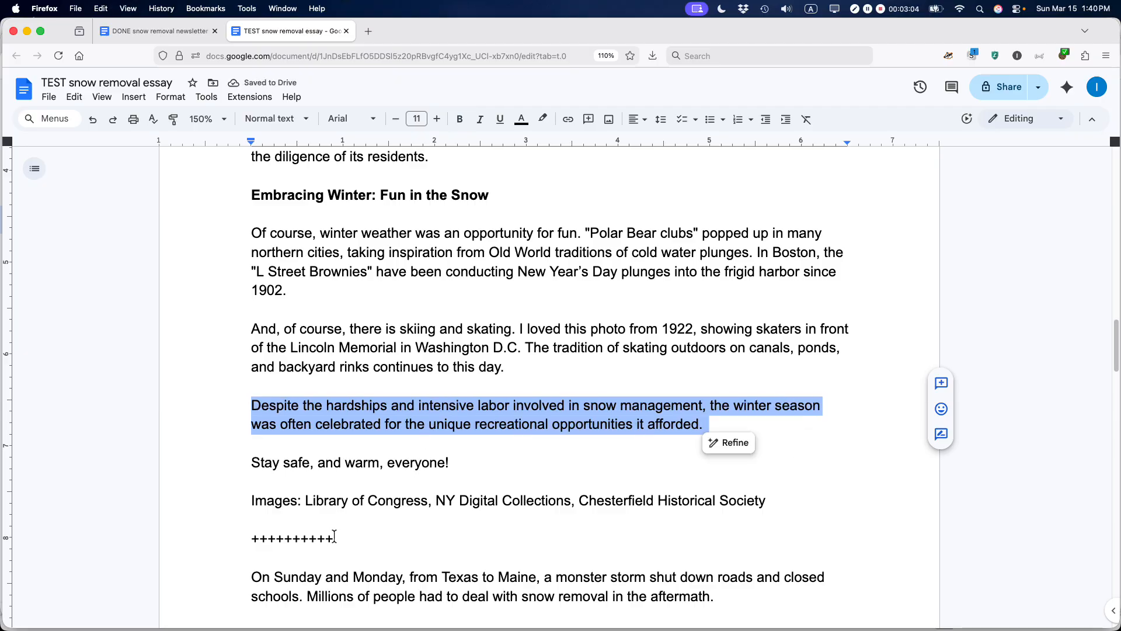
pyautogui.click(318, 558)
pyautogui.press('super+shift+Down')
pyautogui.press('BackSpace')
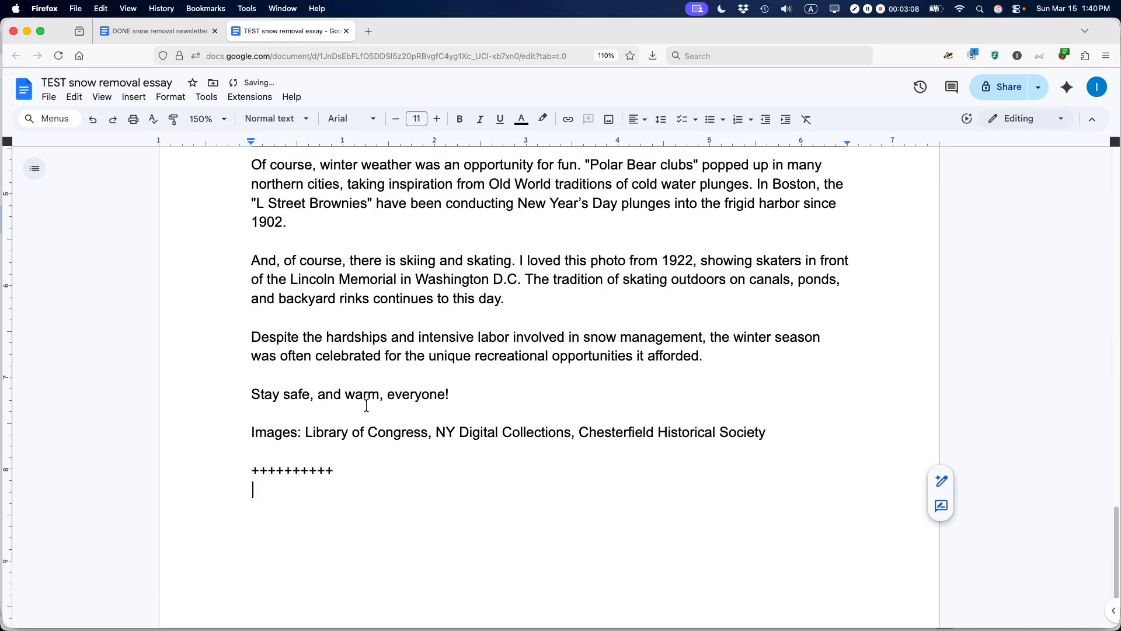
pyautogui.scroll(5, 366, 403)
pyautogui.click(219, 107)
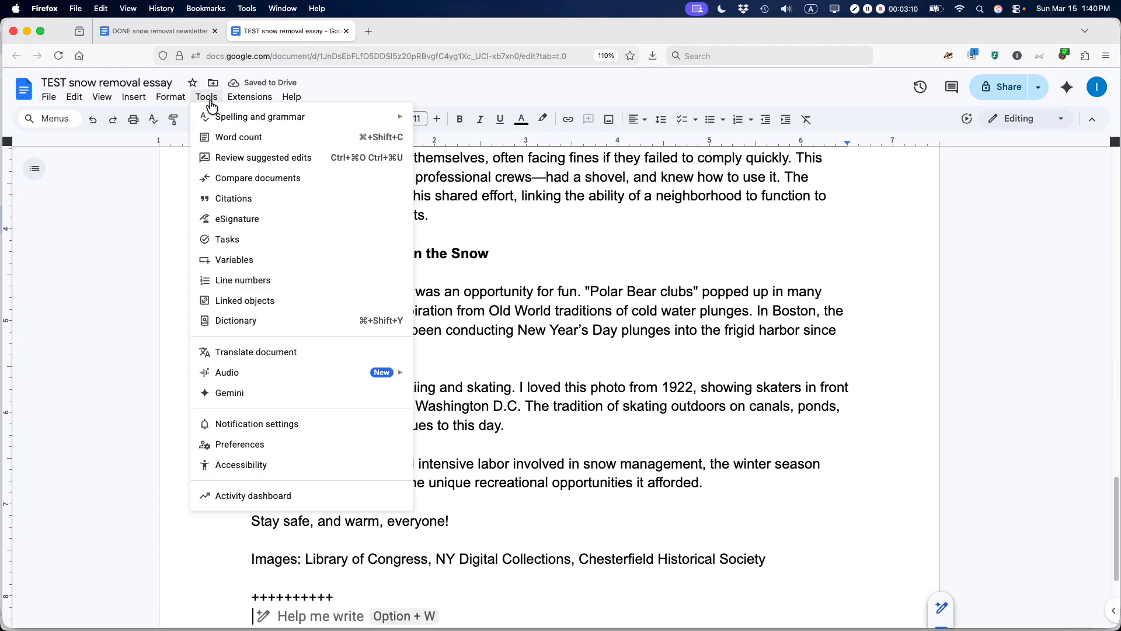
pyautogui.click(227, 137)
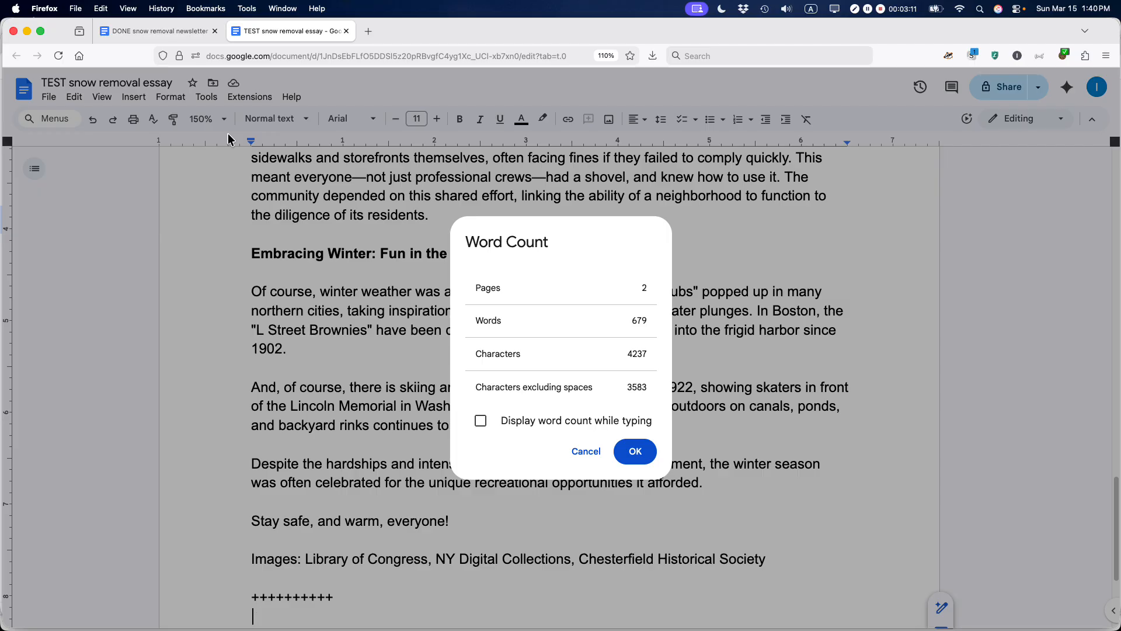
pyautogui.click(637, 451)
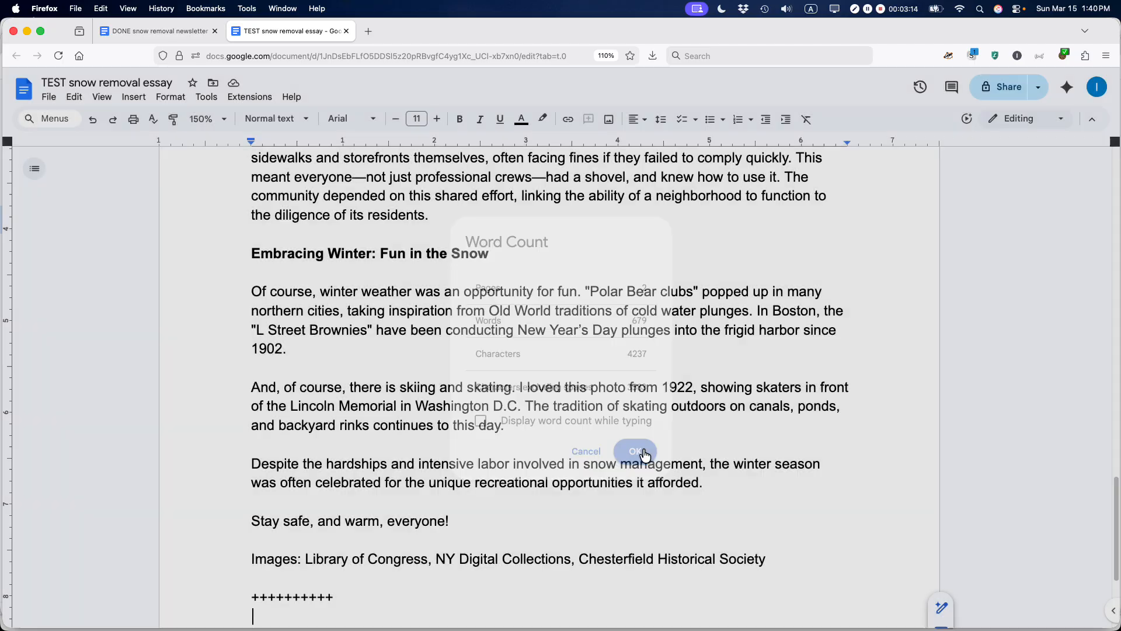
pyautogui.scroll(-5, 589, 424)
pyautogui.scroll(20, 571, 384)
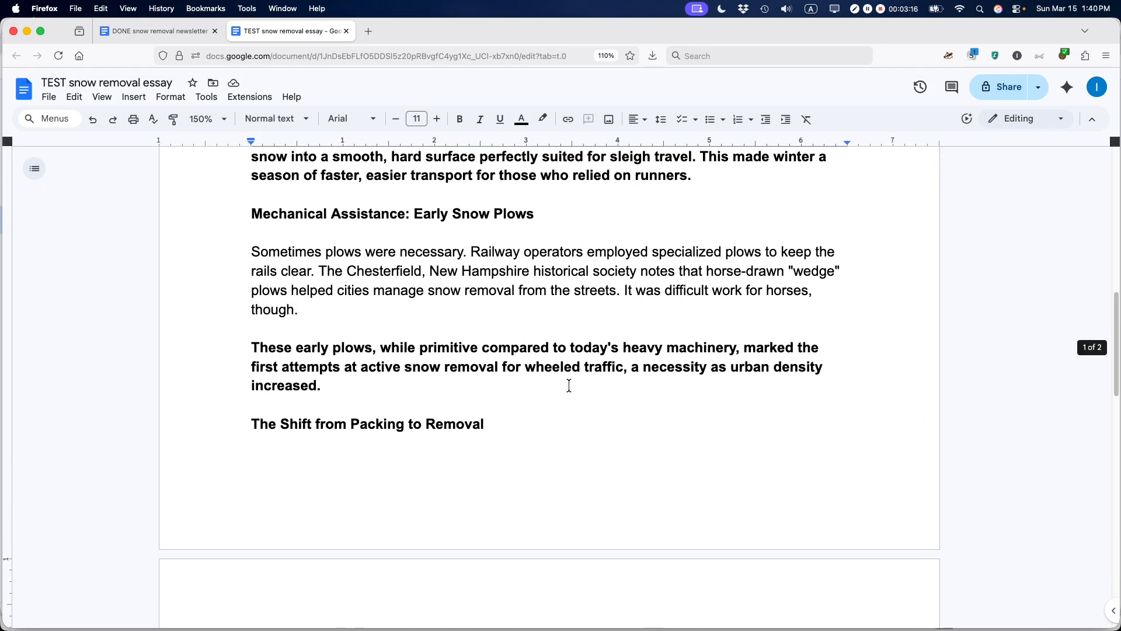
pyautogui.scroll(2, 569, 385)
pyautogui.scroll(-20, 569, 385)
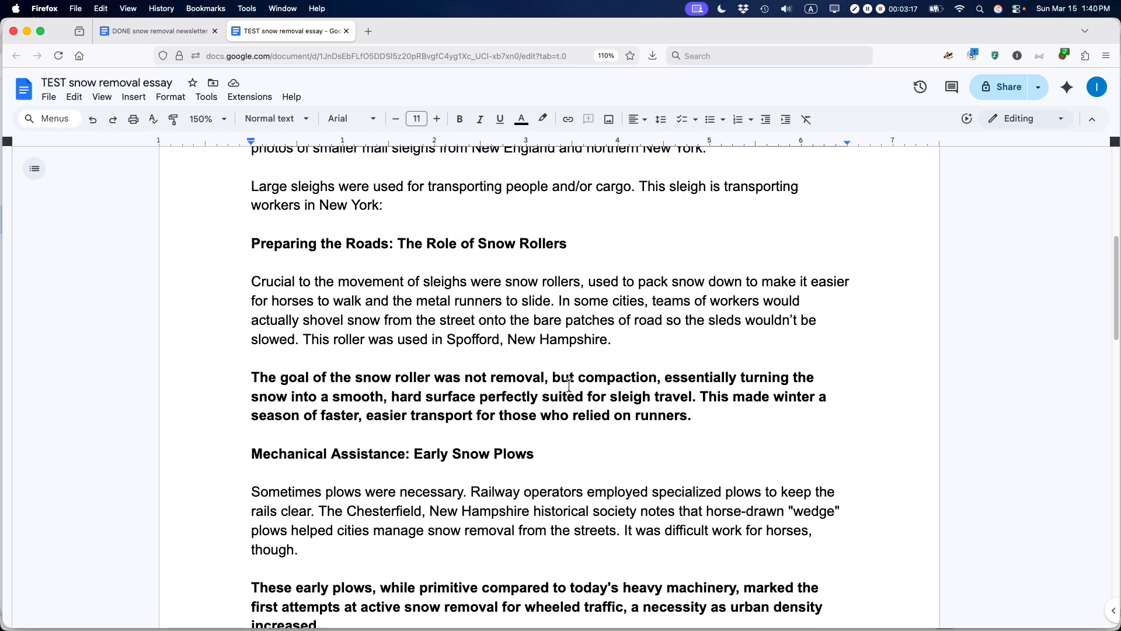
pyautogui.scroll(-10, 568, 385)
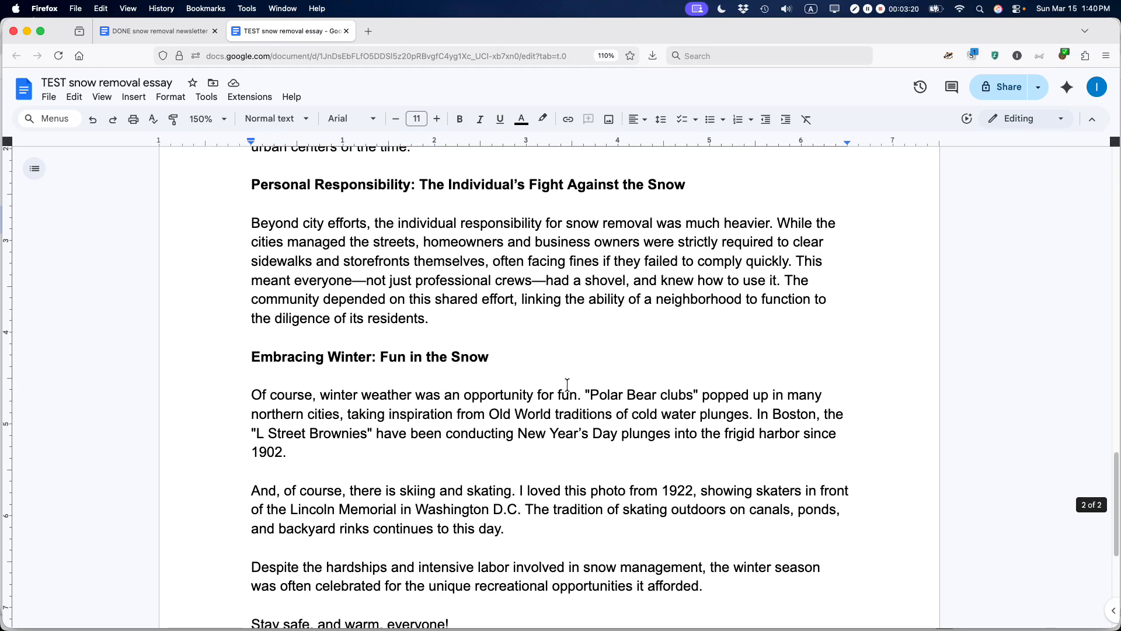